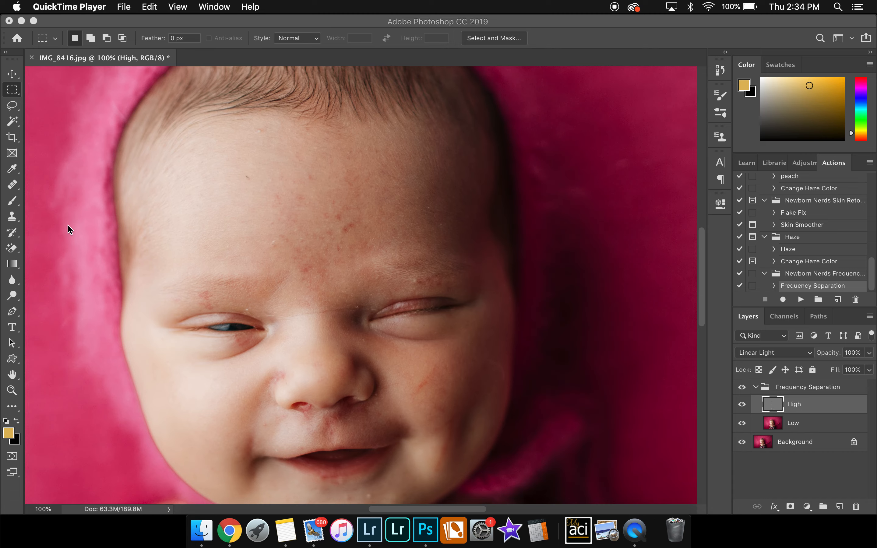
# - Clone out the small blemishes on the baby's face with the Clone Stamp on the High layer
pyautogui.click(14, 217)
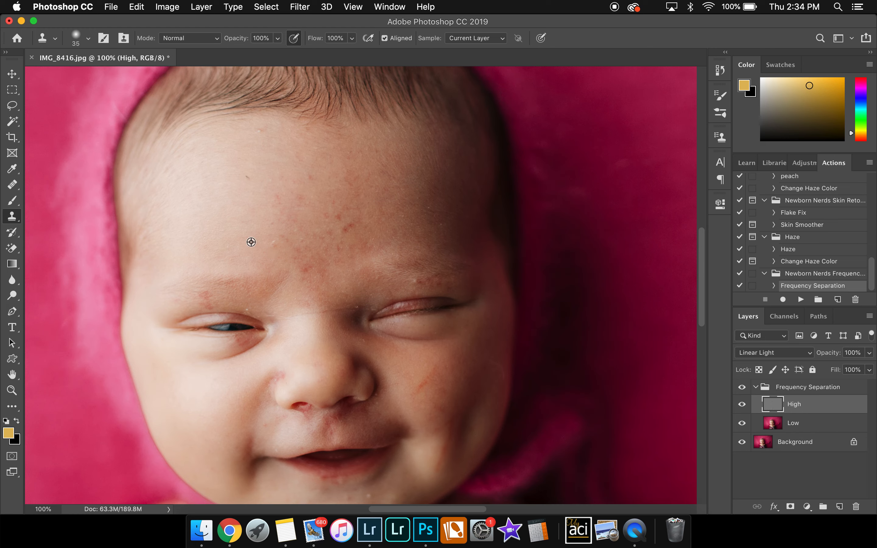
pyautogui.moveTo(274, 244); pyautogui.dragTo(279, 233)
pyautogui.scroll(-3, 417, 464)
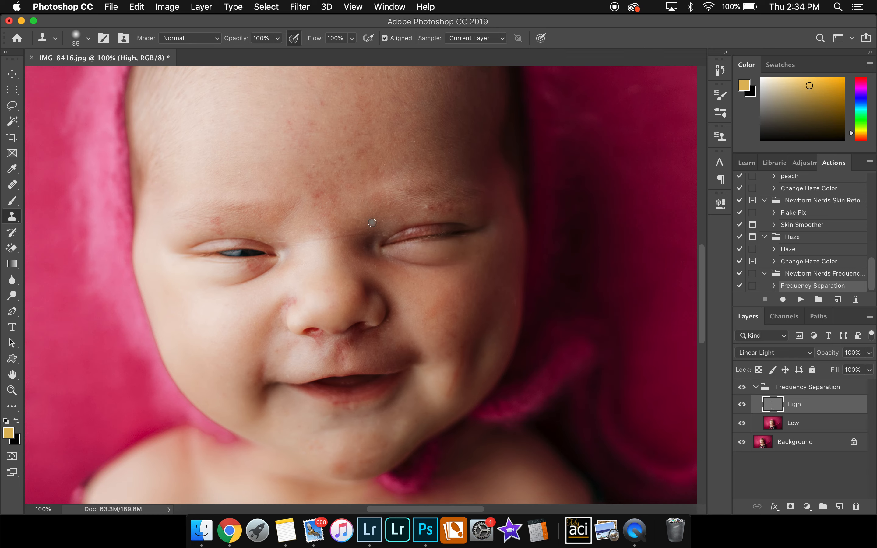
pyautogui.press('super+minus')
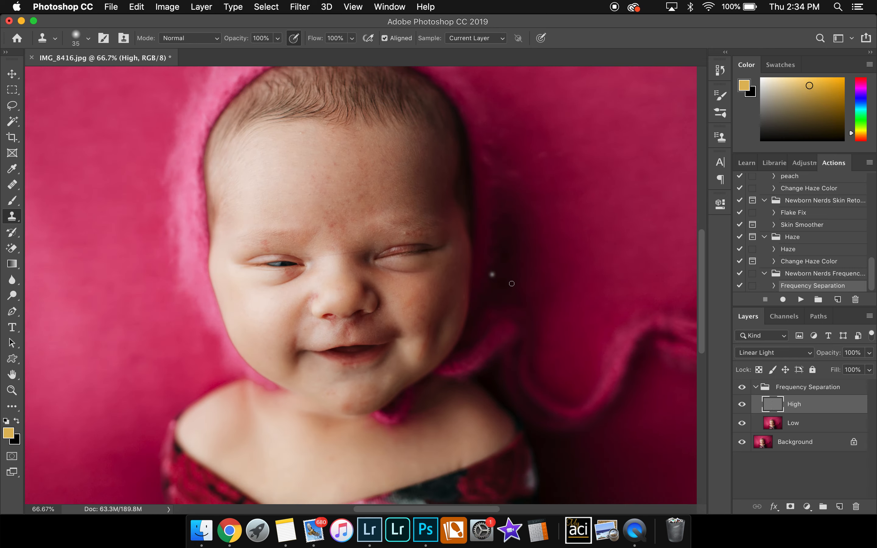
pyautogui.scroll(2, 512, 283)
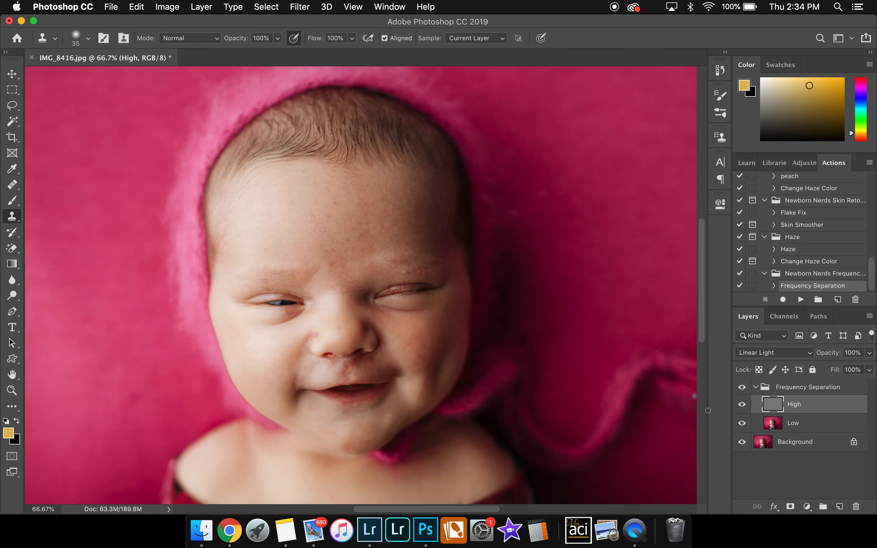
# - On the Low layer, smooth the backdrop left of the baby using a 1500 px brush and pinks sampled from the backdrop
pyautogui.click(801, 429)
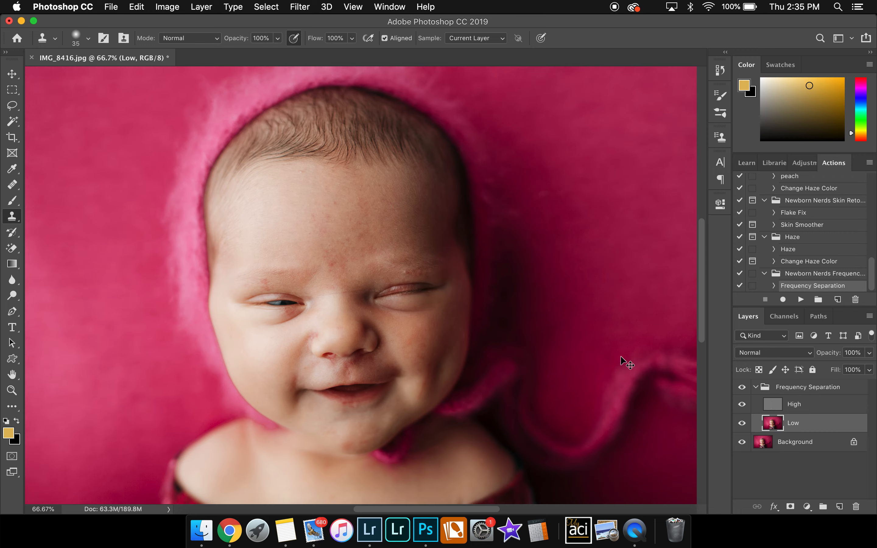
pyautogui.press('super+minus')
pyautogui.press('super+minus')
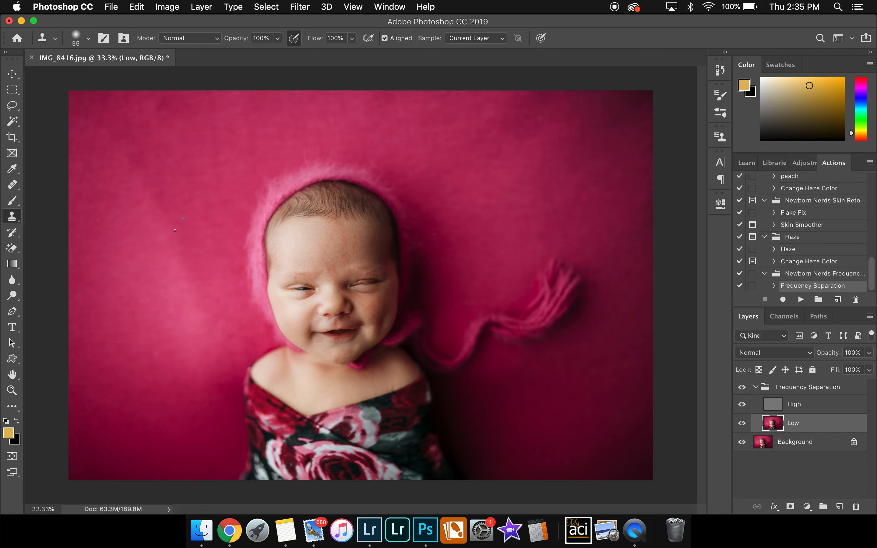
pyautogui.click(12, 202)
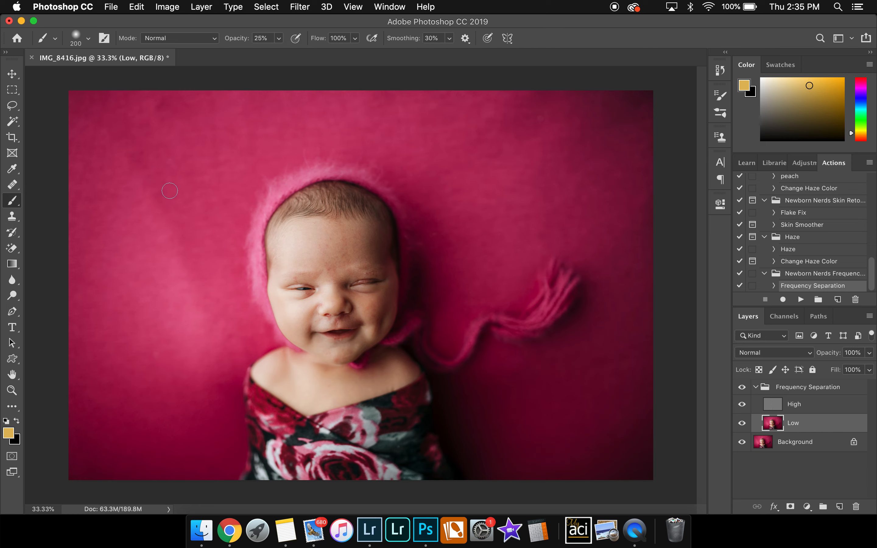
pyautogui.press(']')
pyautogui.press(']')
pyautogui.press(']')
pyautogui.press(']')
pyautogui.press(']')
pyautogui.press(']')
pyautogui.press(']')
pyautogui.press(']')
pyautogui.press(']')
pyautogui.press(']')
pyautogui.press(']')
pyautogui.press(']')
pyautogui.press(']')
pyautogui.press(']')
pyautogui.press(']')
pyautogui.press(']')
pyautogui.press(']')
pyautogui.press(']')
pyautogui.press(']')
pyautogui.press(']')
pyautogui.press(']')
pyautogui.press('[')
pyautogui.keyDown('alt'); pyautogui.click(198, 200); pyautogui.keyUp('alt')
pyautogui.press('[')
pyautogui.press('[')
pyautogui.press('[')
pyautogui.press('[')
pyautogui.press('[')
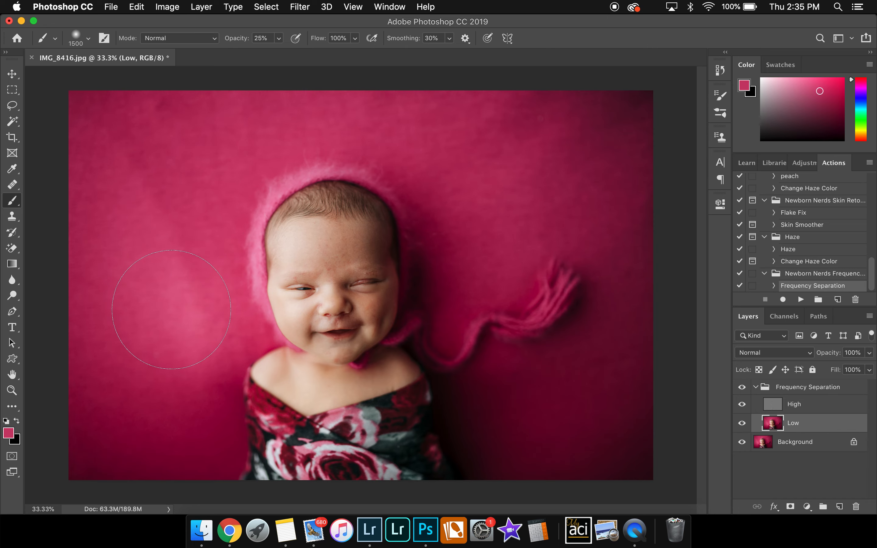
pyautogui.moveTo(170, 259)
pyautogui.mouseDown()
pyautogui.moveTo(163, 330)
pyautogui.moveTo(181, 371)
pyautogui.moveTo(157, 300)
pyautogui.moveTo(149, 174)
pyautogui.moveTo(155, 129)
pyautogui.moveTo(185, 110)
pyautogui.mouseUp()
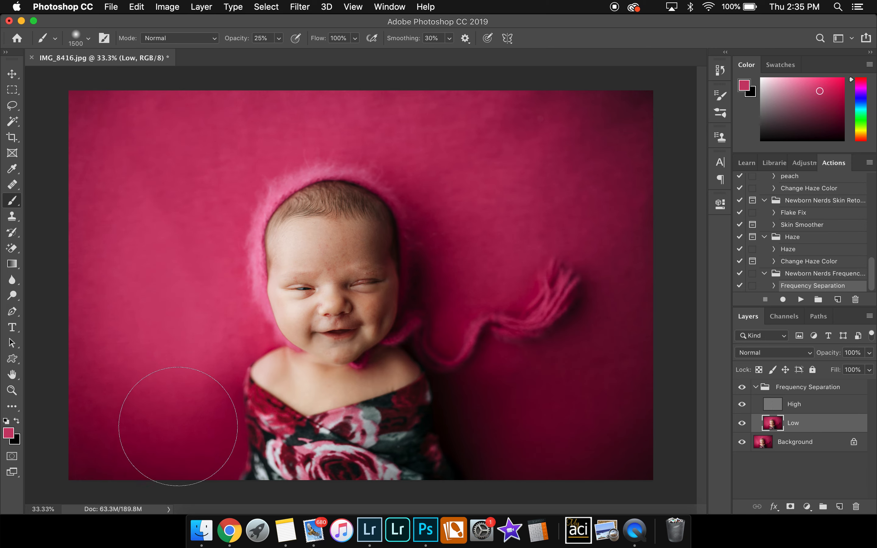
pyautogui.keyDown('alt'); pyautogui.click(176, 415); pyautogui.keyUp('alt')
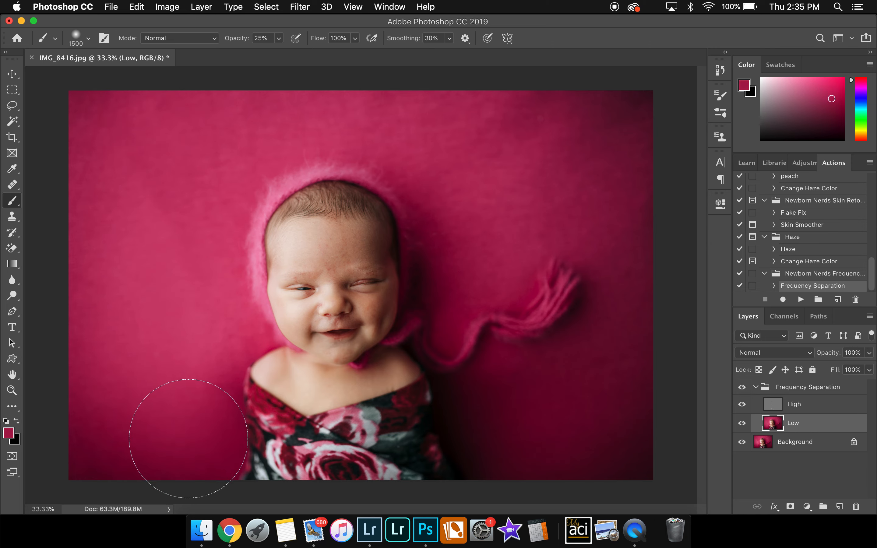
pyautogui.moveTo(191, 325)
pyautogui.mouseDown()
pyautogui.moveTo(166, 218)
pyautogui.moveTo(155, 209)
pyautogui.moveTo(171, 196)
pyautogui.moveTo(151, 188)
pyautogui.moveTo(151, 156)
pyautogui.mouseUp()
# - Even out the backdrop above and right of the baby by brushing with pinks sampled from that area
pyautogui.keyDown('alt'); pyautogui.click(450, 137); pyautogui.keyUp('alt')
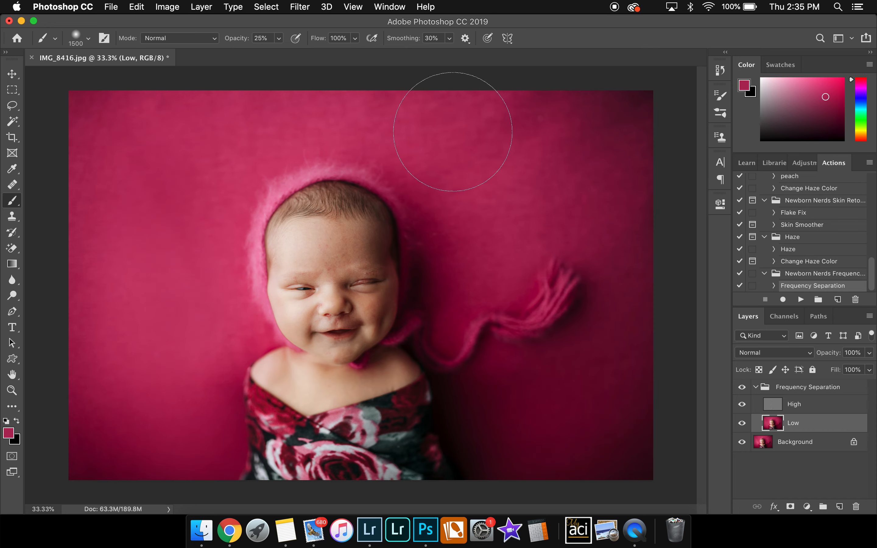
pyautogui.moveTo(520, 111)
pyautogui.mouseDown()
pyautogui.moveTo(496, 113)
pyautogui.moveTo(644, 112)
pyautogui.moveTo(599, 110)
pyautogui.moveTo(609, 112)
pyautogui.moveTo(542, 84)
pyautogui.moveTo(568, 79)
pyautogui.moveTo(633, 108)
pyautogui.moveTo(519, 141)
pyautogui.mouseUp()
pyautogui.keyDown('alt'); pyautogui.click(479, 176); pyautogui.keyUp('alt')
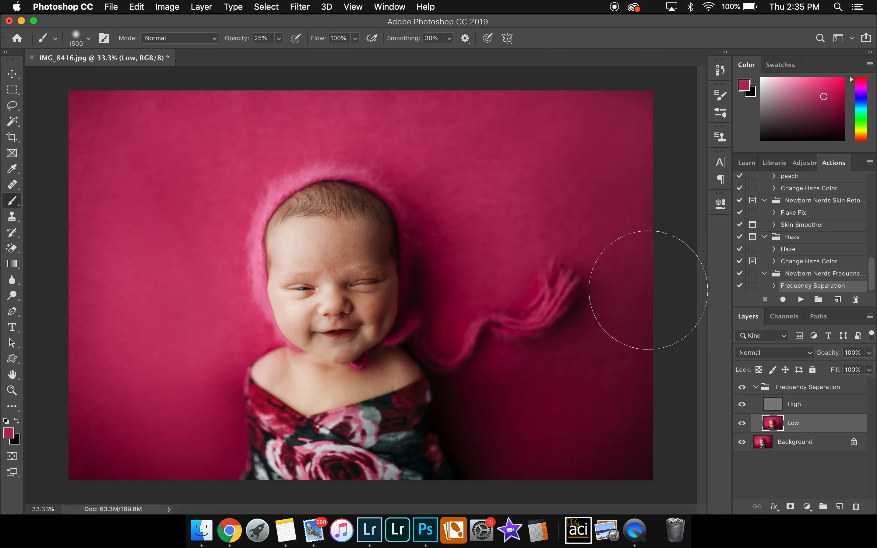
pyautogui.keyDown('alt'); pyautogui.click(523, 227); pyautogui.keyUp('alt')
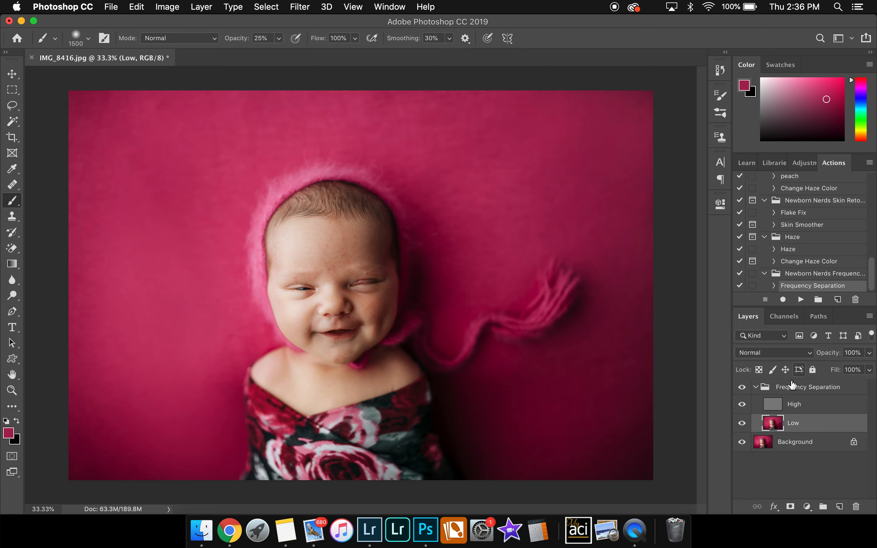
# - Outline the baby's forehead down to between the eyebrows with a 10 px feathered Lasso selection
pyautogui.press('super+equal')
pyautogui.press('super+equal')
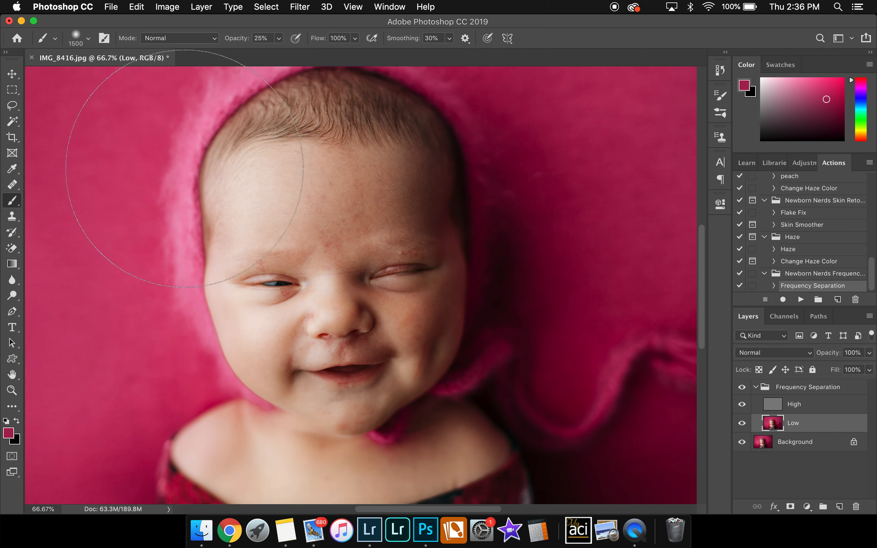
pyautogui.click(13, 113)
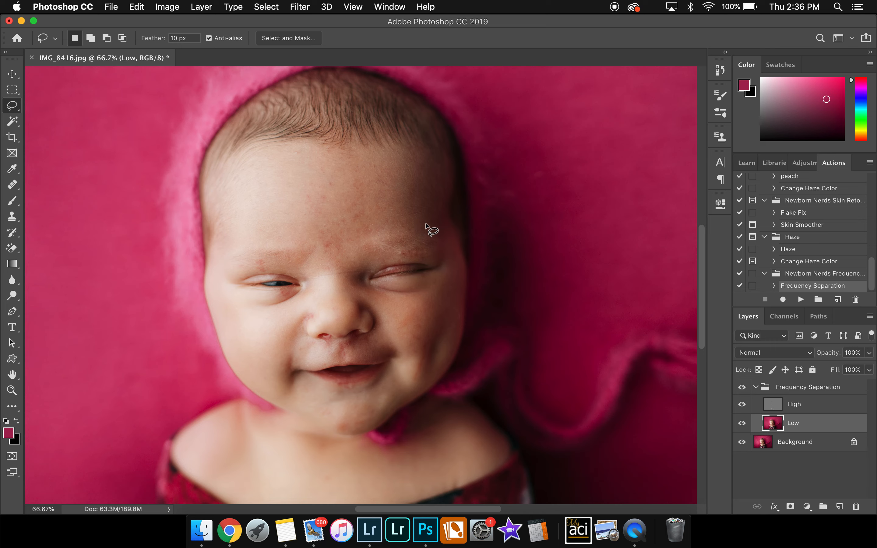
pyautogui.moveTo(435, 204)
pyautogui.mouseDown()
pyautogui.moveTo(438, 180)
pyautogui.moveTo(427, 161)
pyautogui.moveTo(320, 156)
pyautogui.mouseUp()
pyautogui.moveTo(252, 151); pyautogui.dragTo(223, 207)
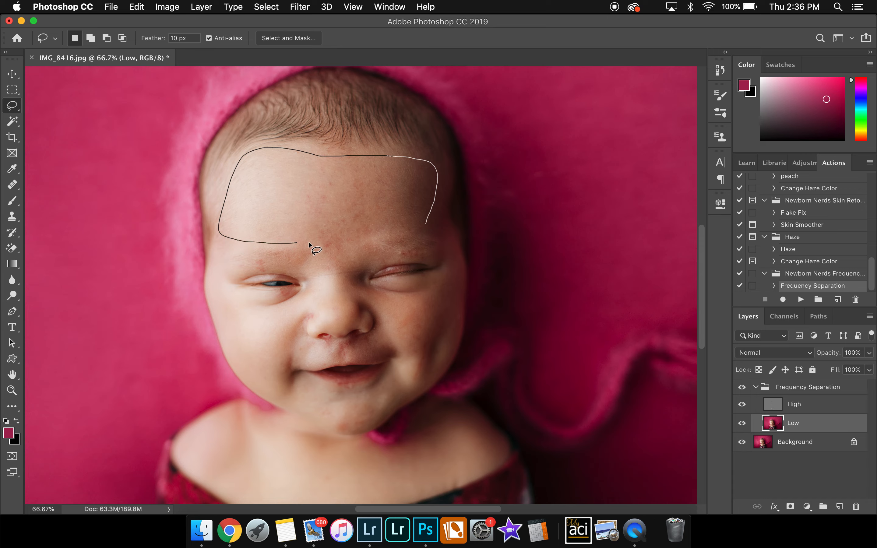
pyautogui.moveTo(429, 232); pyautogui.dragTo(427, 230)
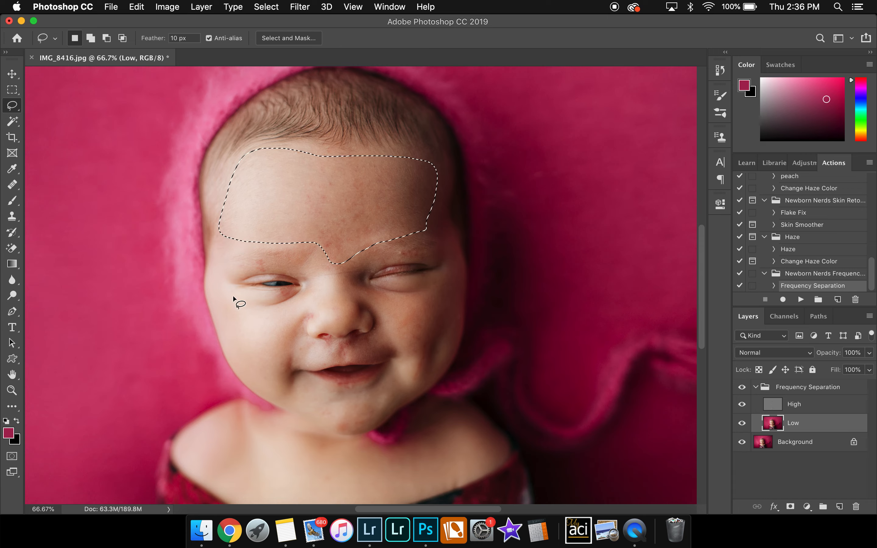
# - Add both cheeks and the bridge of the nose to the forehead selection
pyautogui.press('shift')
pyautogui.moveTo(282, 311)
pyautogui.mouseDown()
pyautogui.moveTo(232, 308)
pyautogui.moveTo(230, 342)
pyautogui.mouseUp()
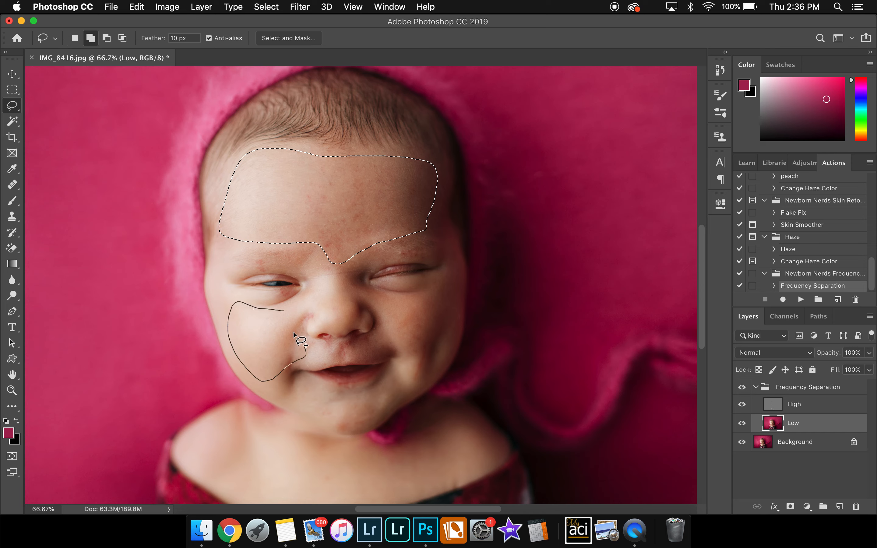
pyautogui.moveTo(294, 306)
pyautogui.mouseDown()
pyautogui.moveTo(332, 266)
pyautogui.moveTo(319, 289)
pyautogui.moveTo(344, 314)
pyautogui.moveTo(361, 279)
pyautogui.moveTo(342, 266)
pyautogui.mouseUp()
pyautogui.moveTo(439, 286); pyautogui.dragTo(381, 288)
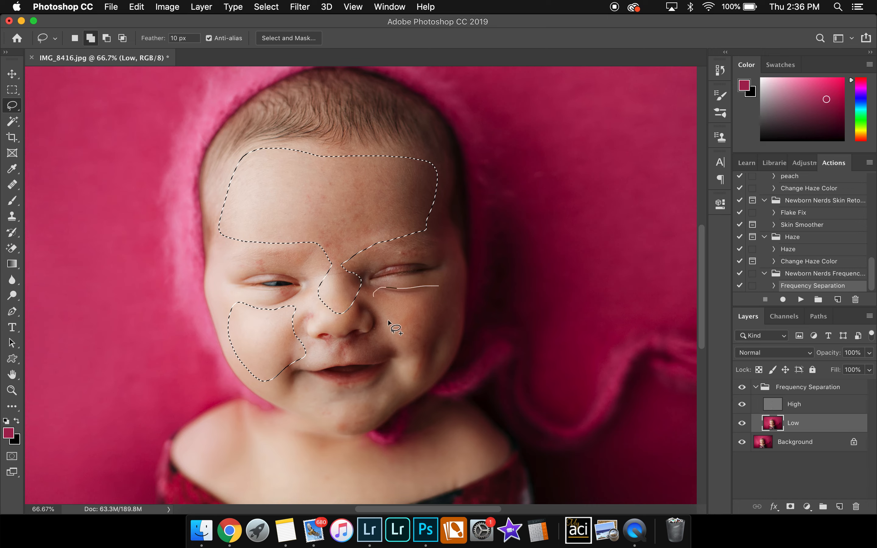
pyautogui.moveTo(363, 341)
pyautogui.mouseDown()
pyautogui.moveTo(386, 353)
pyautogui.moveTo(443, 330)
pyautogui.moveTo(449, 301)
pyautogui.moveTo(440, 287)
pyautogui.mouseUp()
# - Add the chin and the bare chest above the wrap to the skin selection
pyautogui.moveTo(378, 388); pyautogui.dragTo(311, 390)
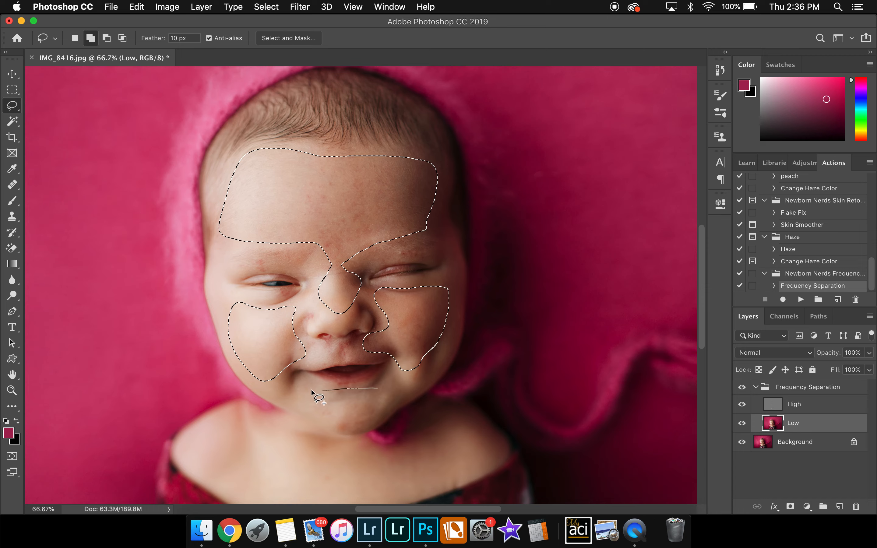
pyautogui.moveTo(363, 421)
pyautogui.mouseDown()
pyautogui.moveTo(398, 387)
pyautogui.moveTo(270, 395)
pyautogui.mouseUp()
pyautogui.scroll(-3, 330, 418)
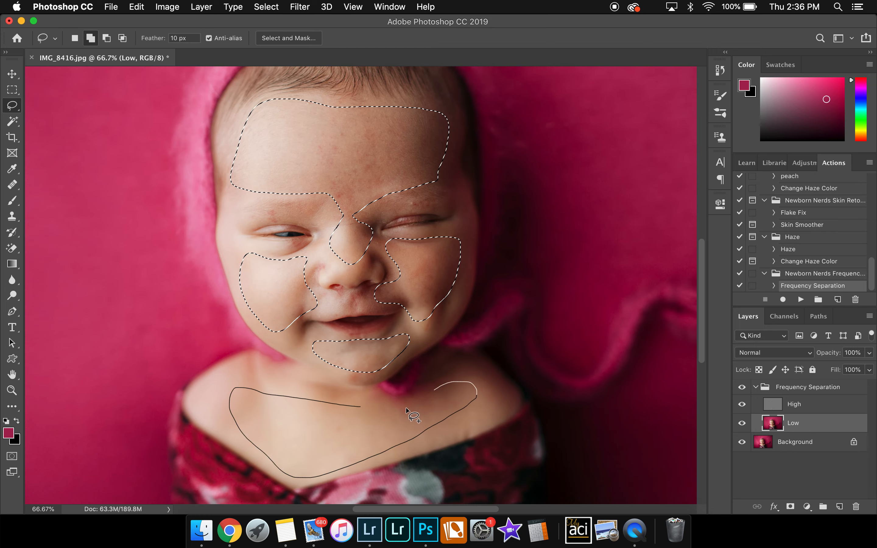
pyautogui.moveTo(347, 404); pyautogui.dragTo(353, 405)
pyautogui.moveTo(319, 358)
pyautogui.mouseDown()
pyautogui.moveTo(345, 375)
pyautogui.moveTo(378, 372)
pyautogui.moveTo(380, 361)
pyautogui.moveTo(336, 358)
pyautogui.mouseUp()
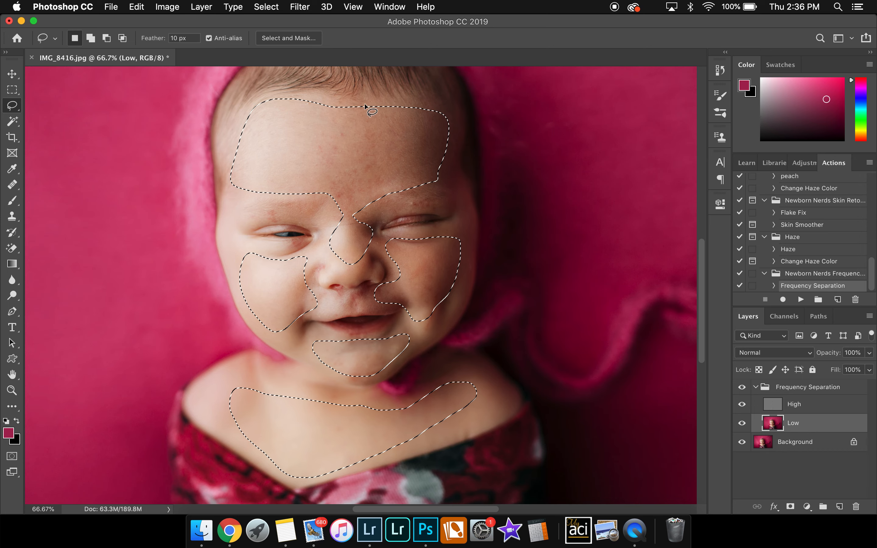
# - Apply a Surface Blur with radius 61 pixels and threshold 27 levels to the selected skin, and deselect
pyautogui.scroll(1, 430, 422)
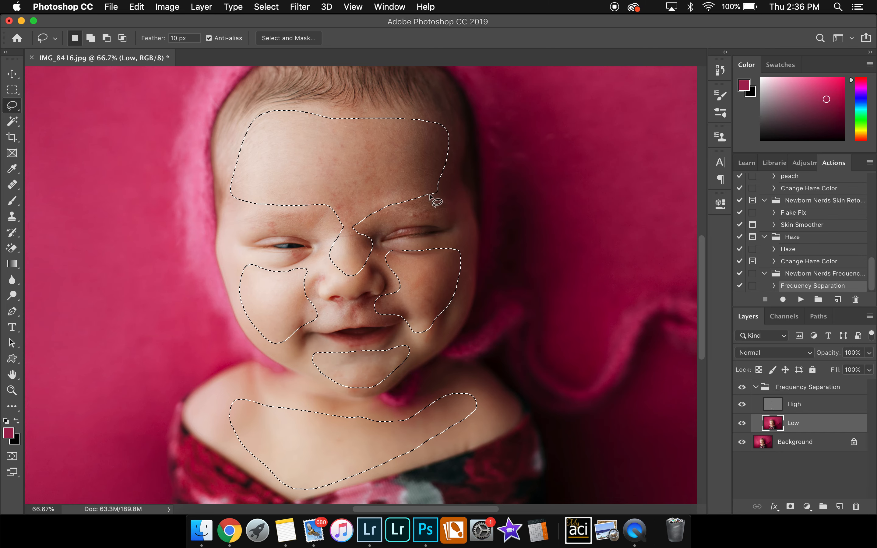
pyautogui.click(306, 11)
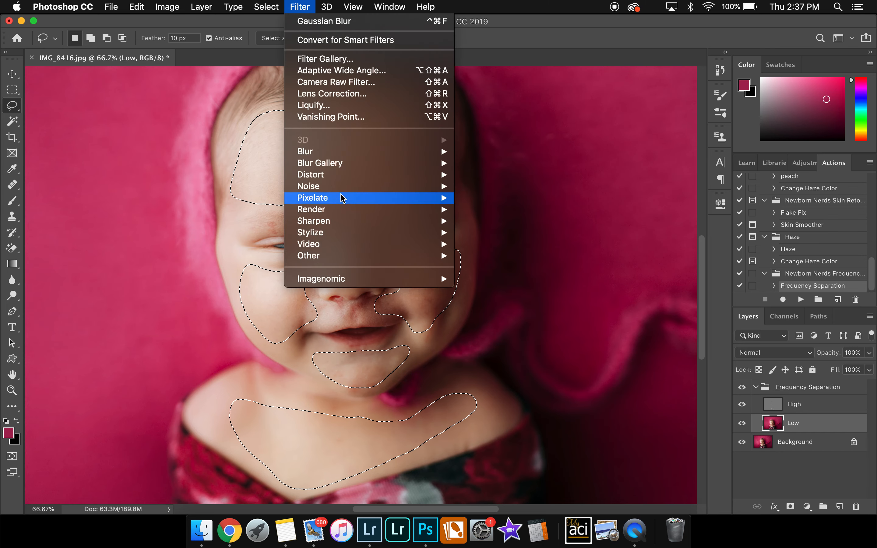
pyautogui.moveTo(345, 156)
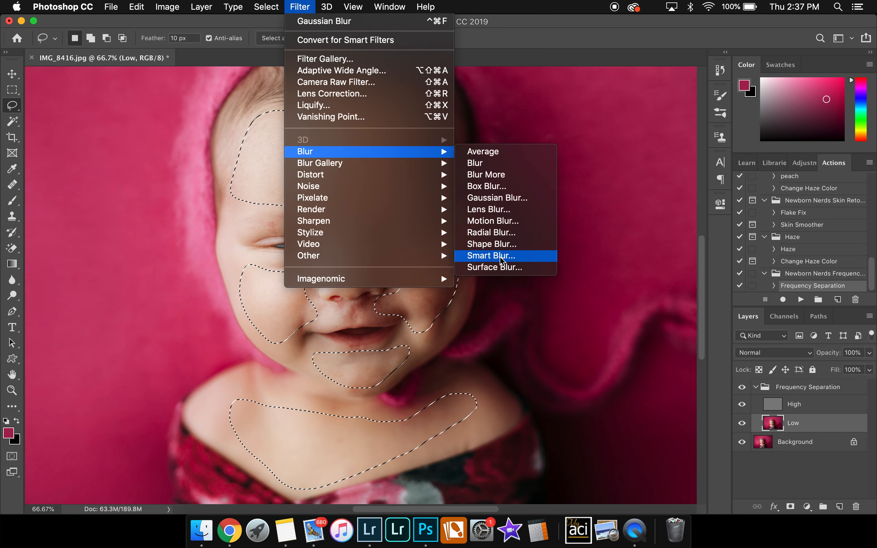
pyautogui.click(497, 268)
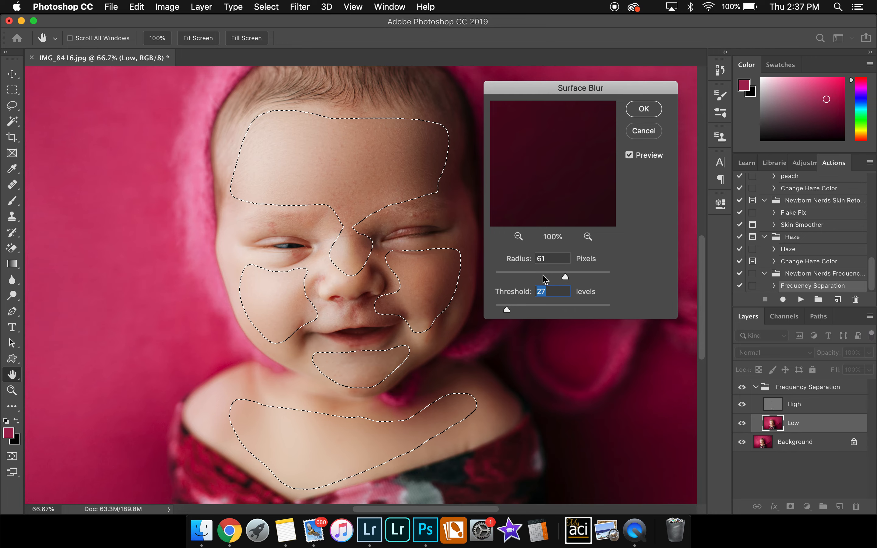
pyautogui.click(644, 109)
pyautogui.press('cmd+d')
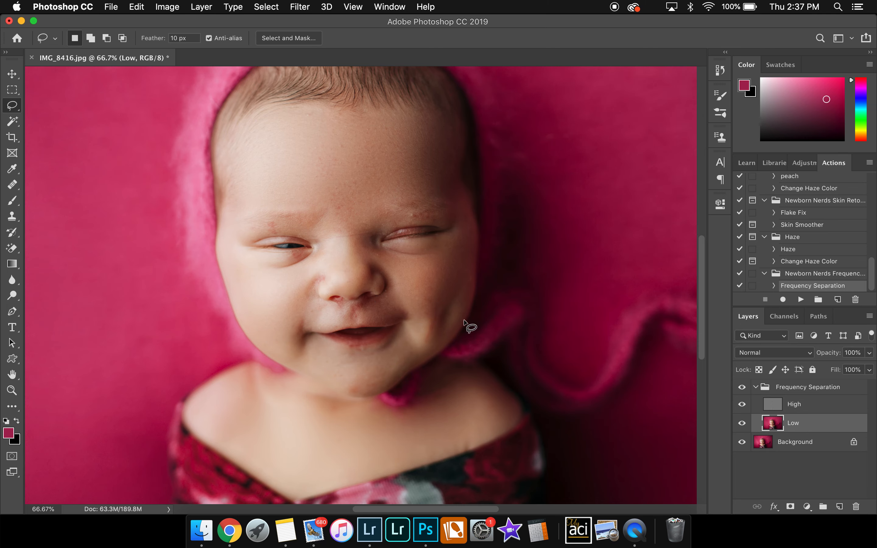
# - Compare the retouched photo with the original by hiding and reshowing the Frequency Separation group, including a close-up of the forehead
pyautogui.click(784, 387)
pyautogui.click(742, 387)
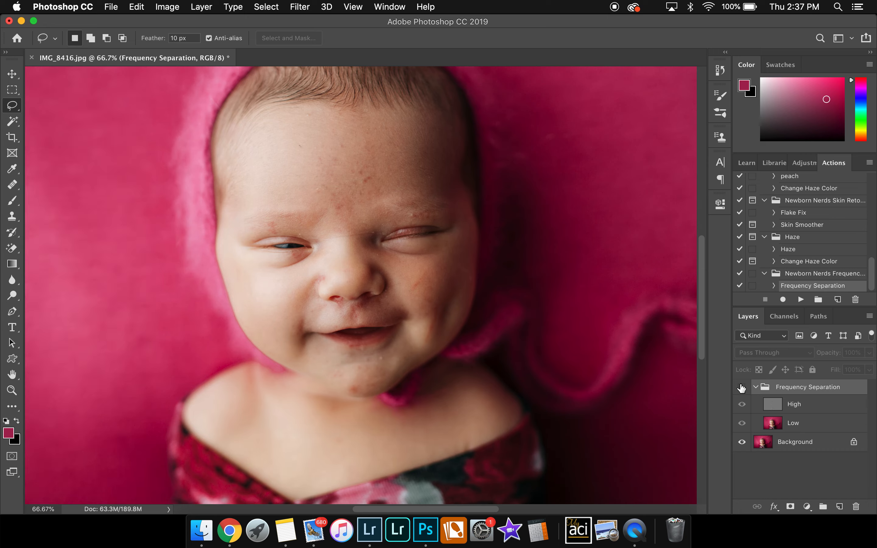
pyautogui.click(742, 387)
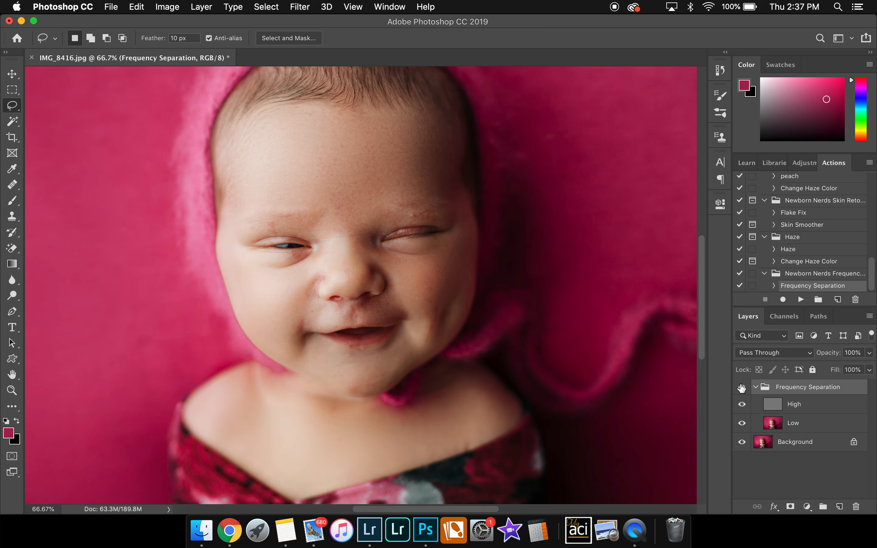
pyautogui.press('cmd+equal')
pyautogui.press('cmd+equal')
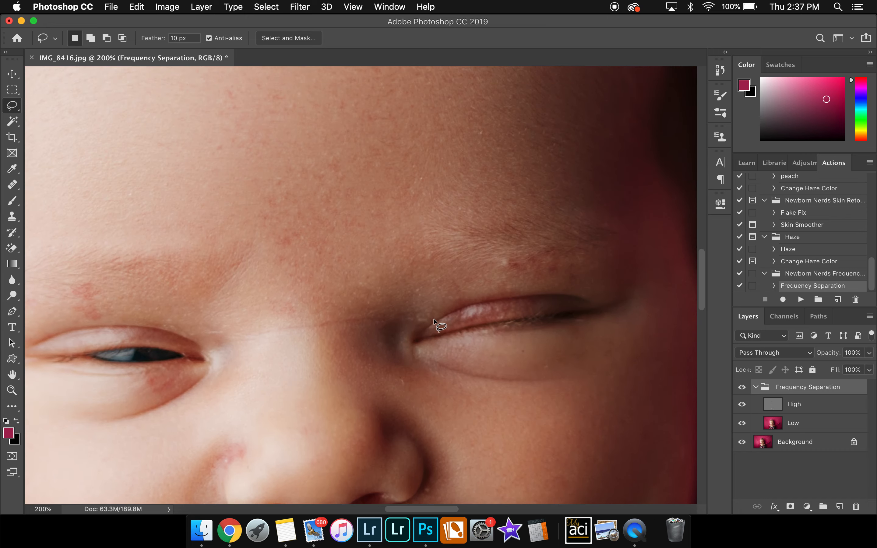
pyautogui.scroll(8, 434, 319)
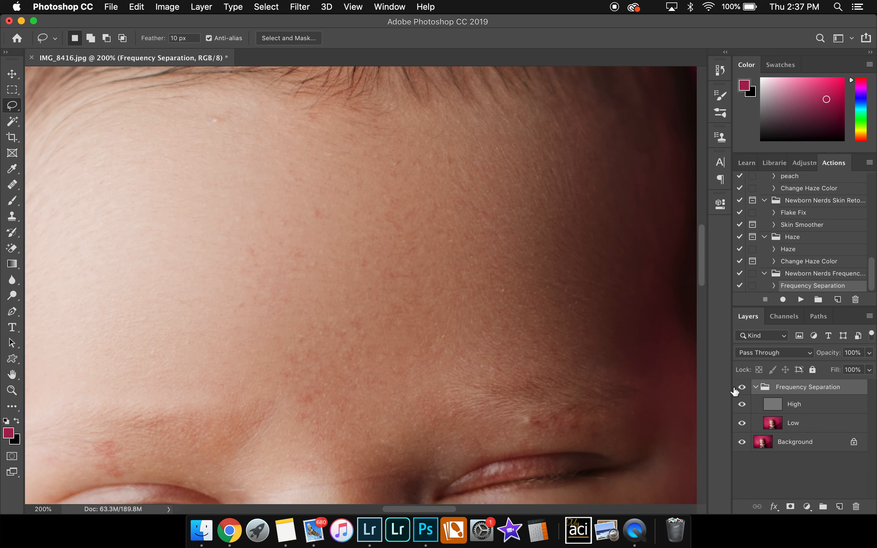
pyautogui.click(742, 388)
pyautogui.click(742, 387)
pyautogui.press('super+minus')
pyautogui.press('super+minus')
pyautogui.press('super+minus')
pyautogui.press('super+minus')
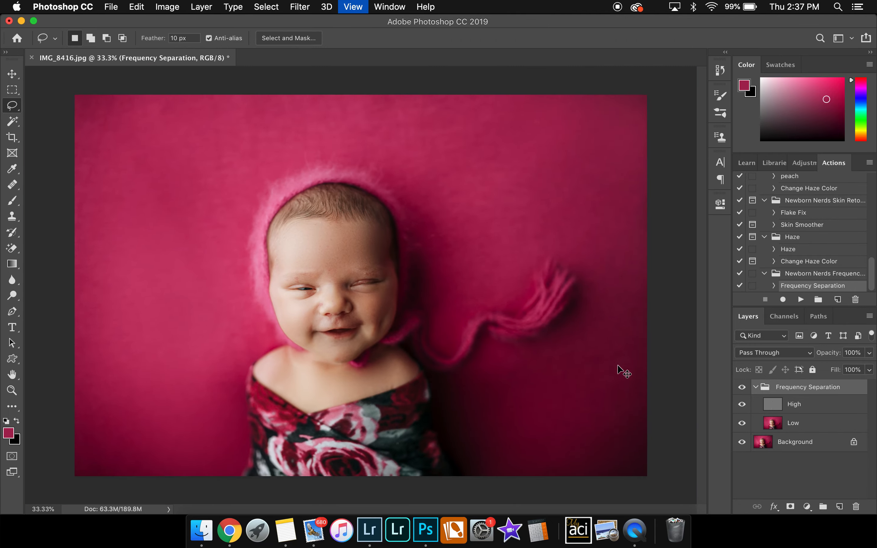
pyautogui.press('super+minus')
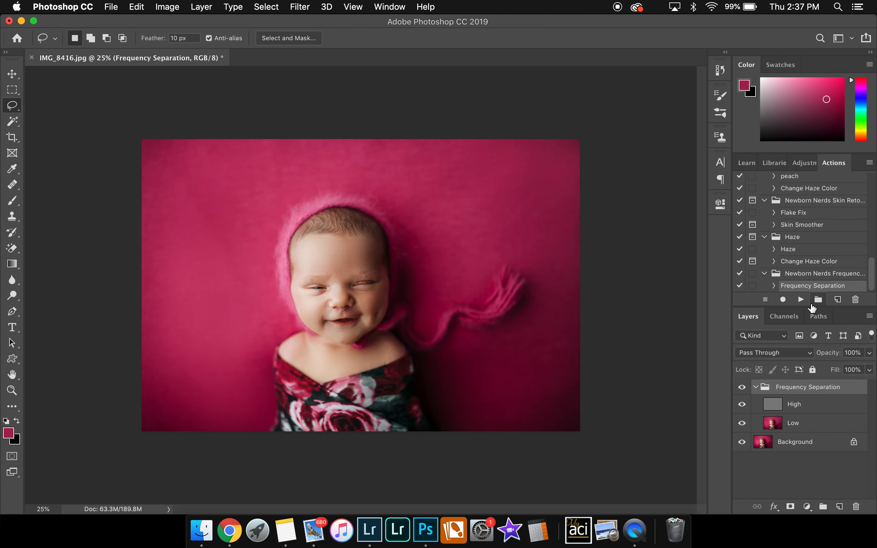